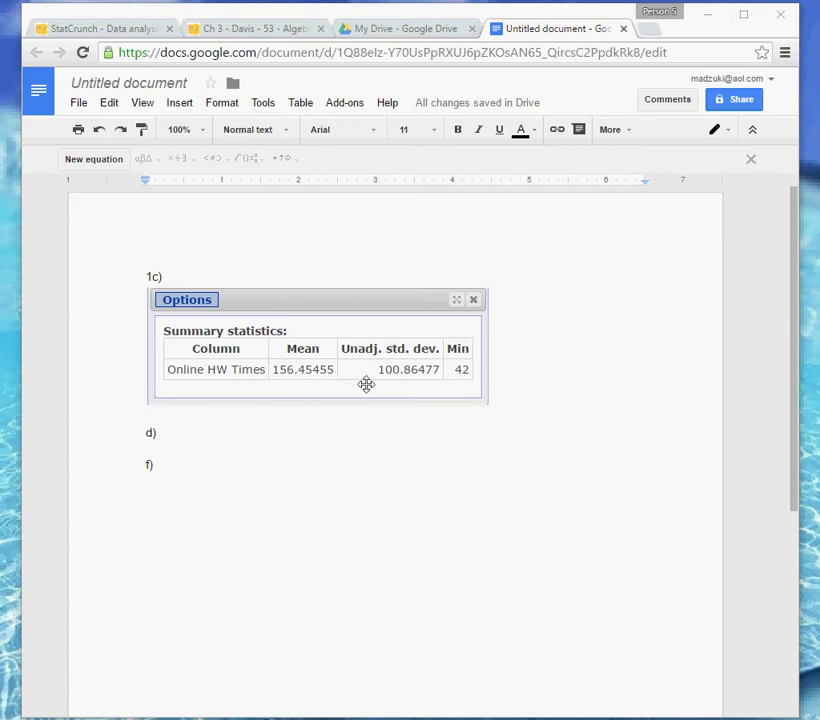
Step: Insert an equation right after d) and show the Greek letters palette
left_click(208, 433)
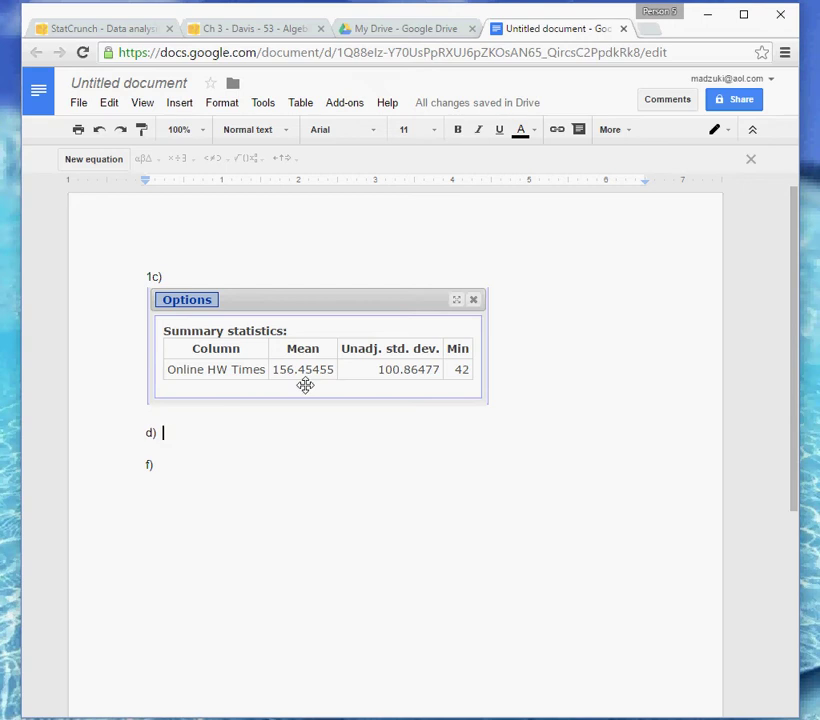
double_click(221, 434)
left_click(181, 104)
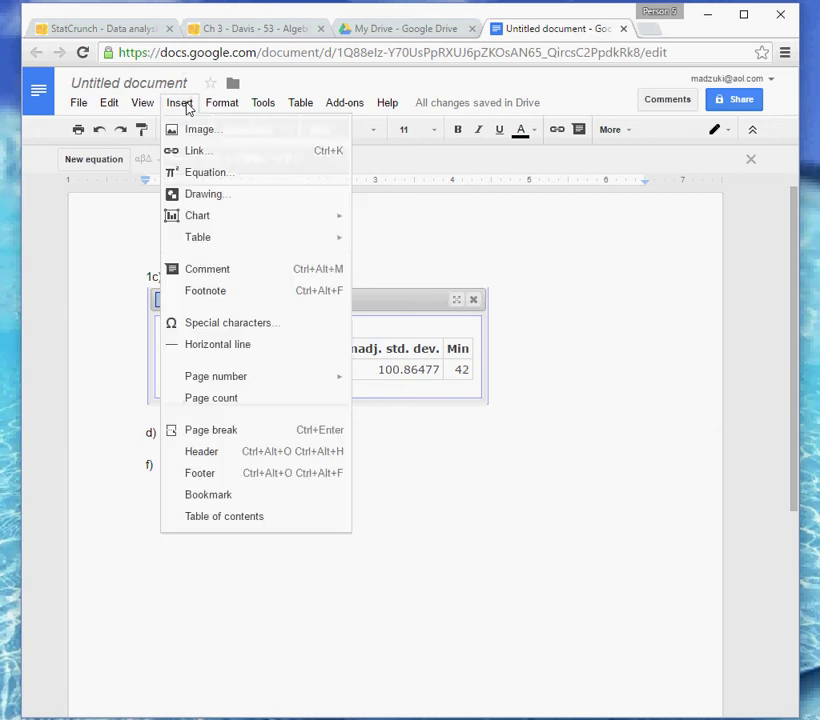
left_click(206, 174)
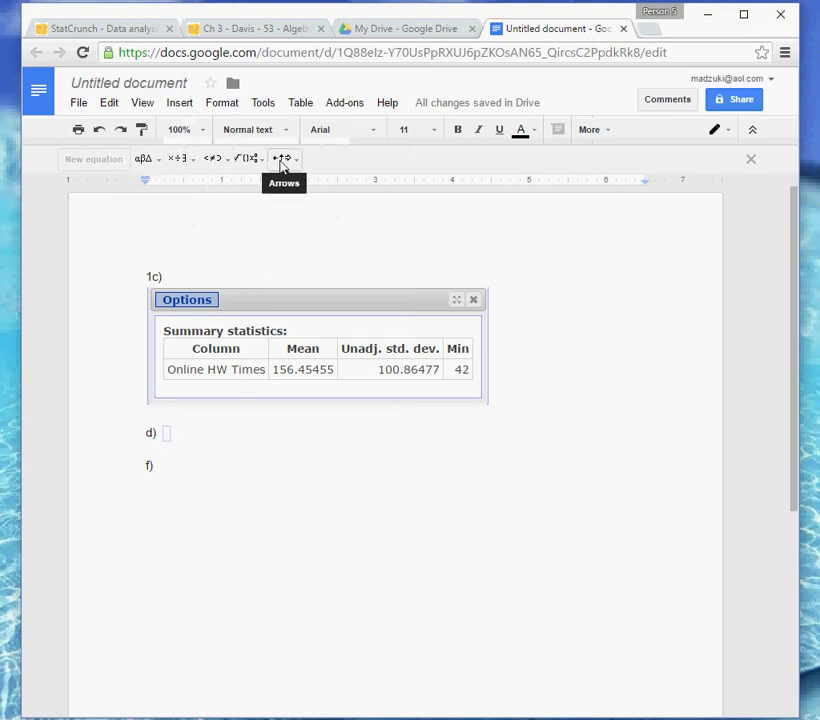
left_click(150, 168)
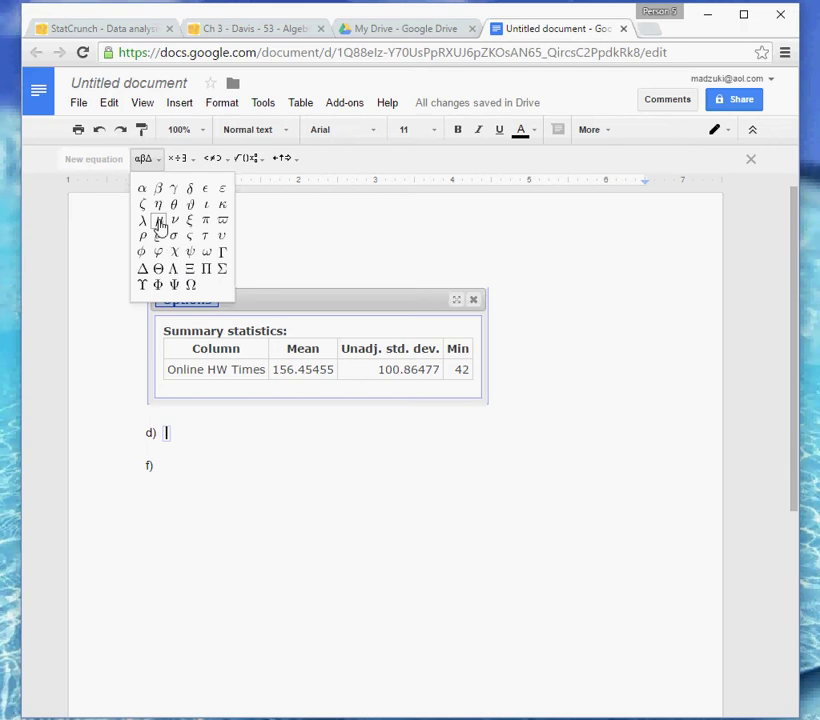
Step: Write μ = 156.45455, σ = 100.86477 in the d) equation, taking μ and σ from the Greek letters
left_click(159, 222)
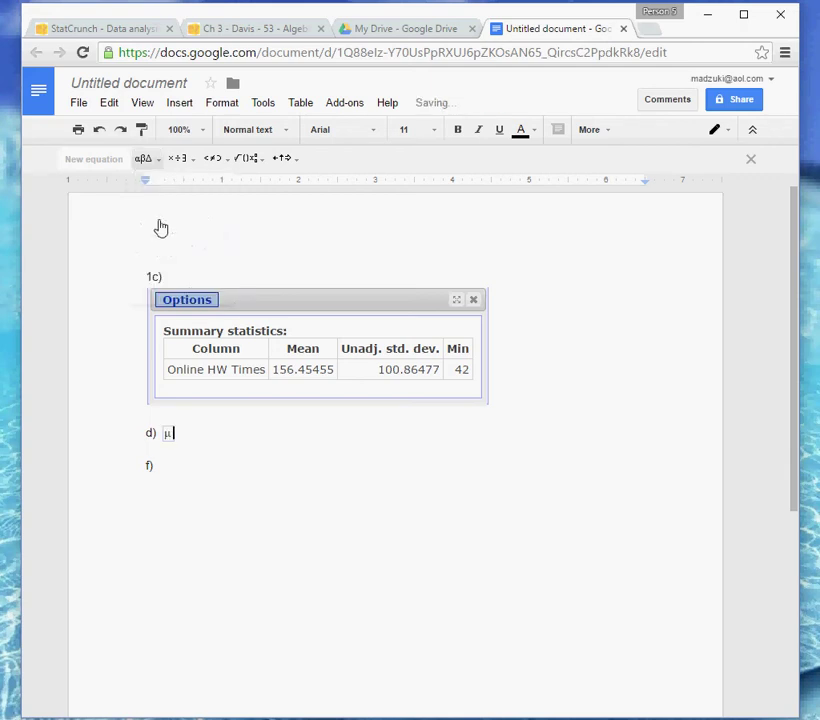
type("= 156.45455")
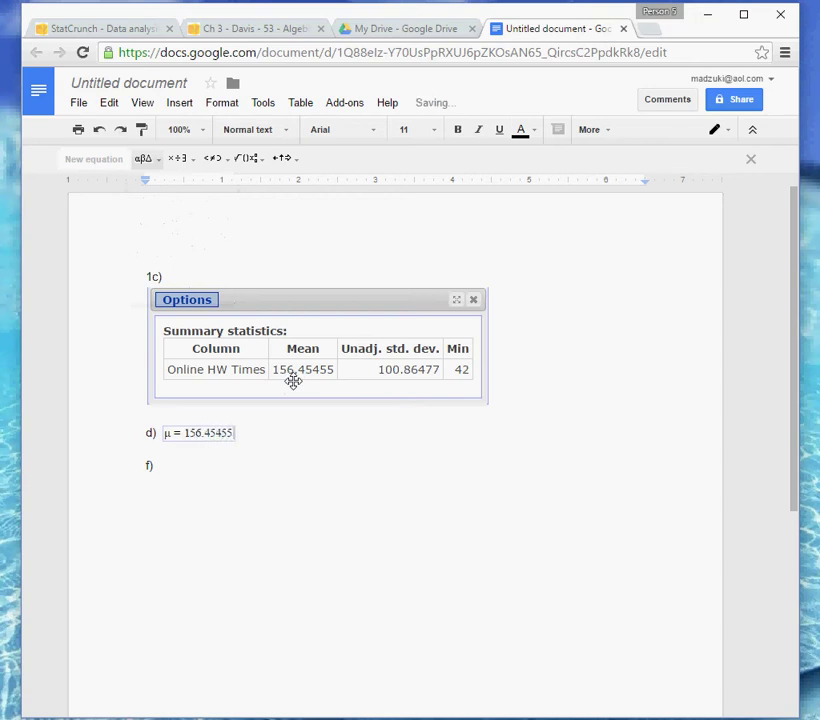
type(",")
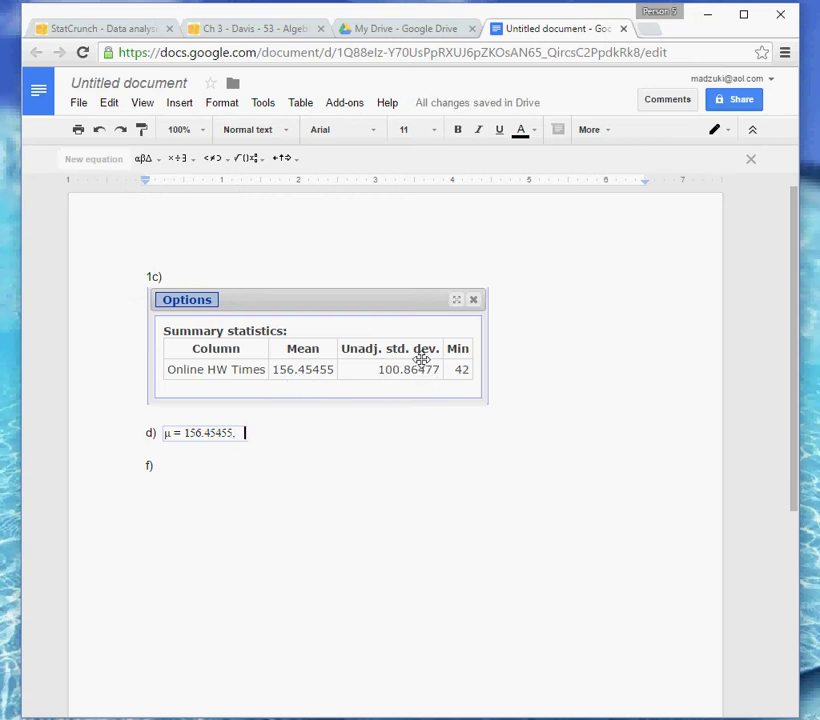
left_click(145, 160)
left_click(173, 237)
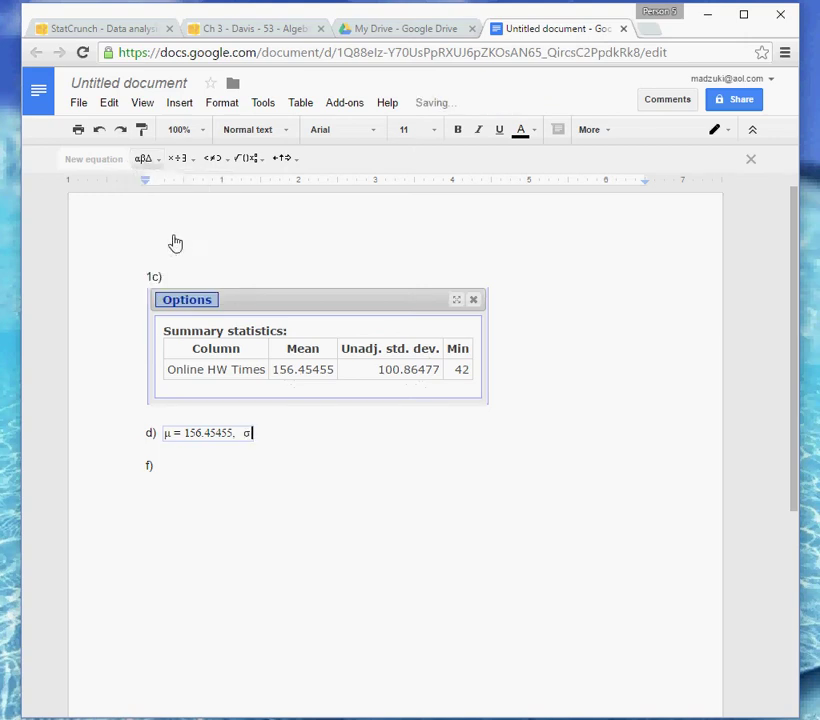
type("= 100.")
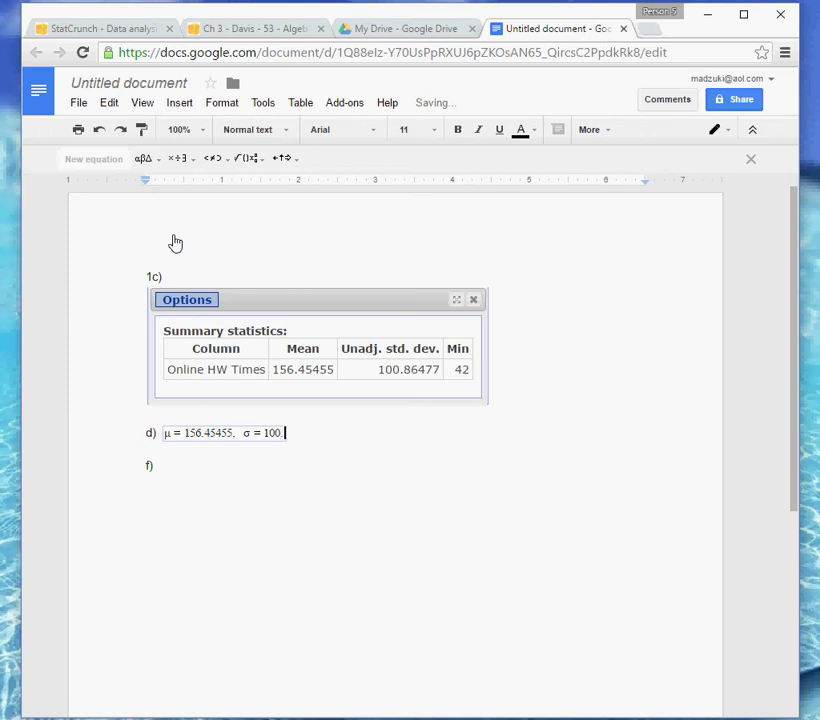
type("86477")
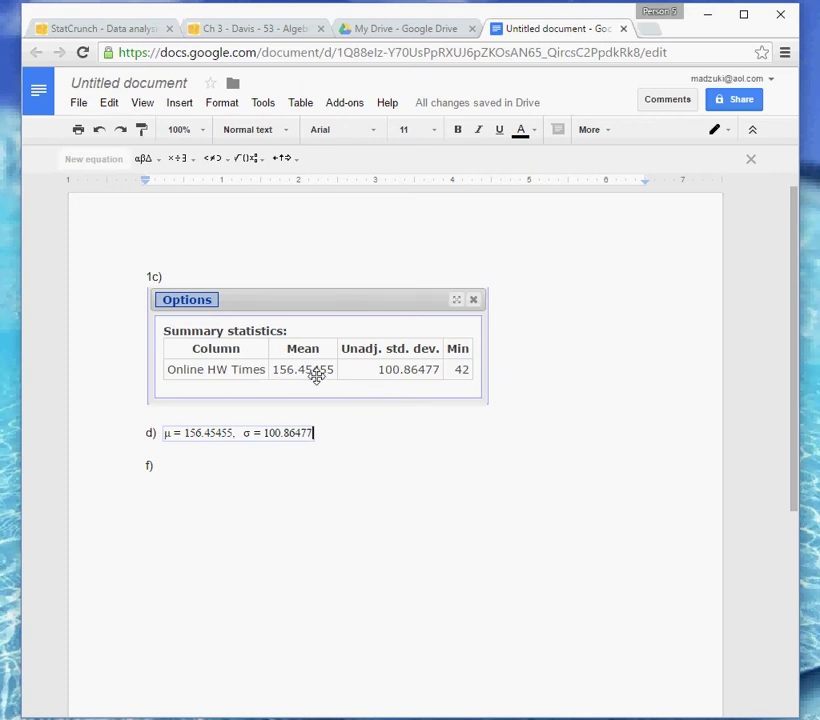
Step: Replace both equals signs with ≈ to get μ ≈ 156.45455, σ ≈ 100.86477, then exit the equation
left_click(180, 433)
left_click(146, 162)
left_click(177, 160)
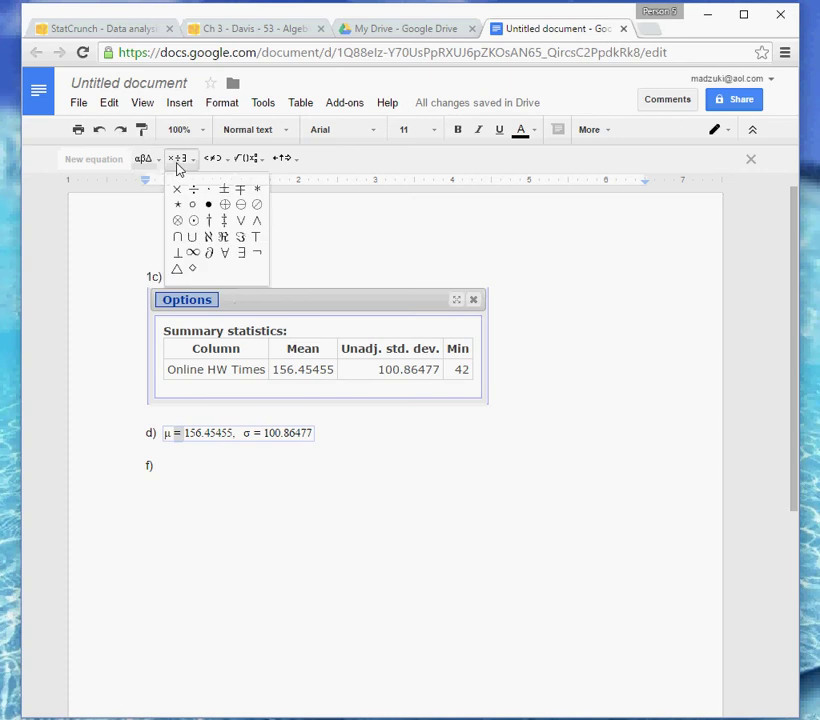
left_click(208, 164)
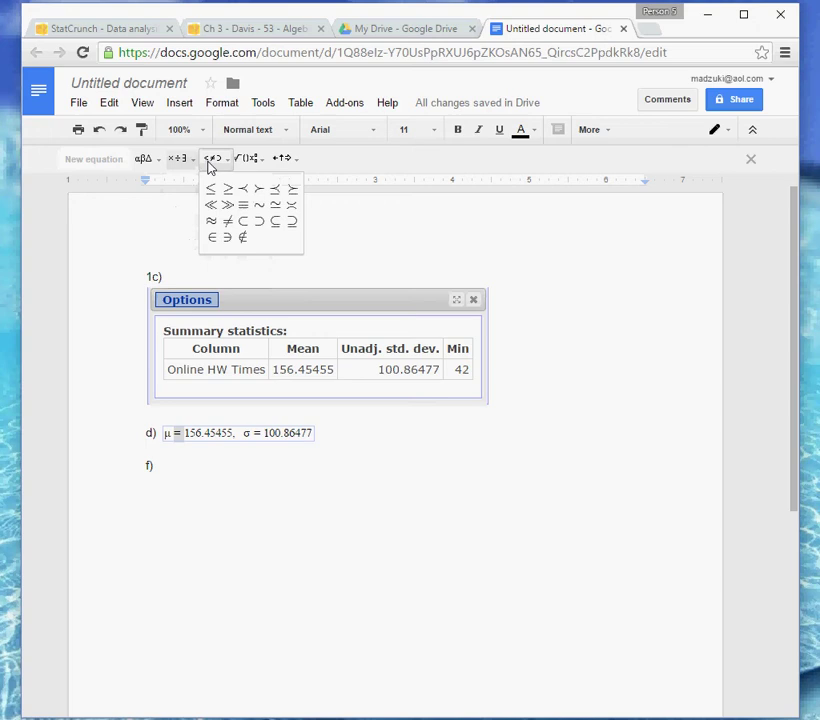
left_click(210, 222)
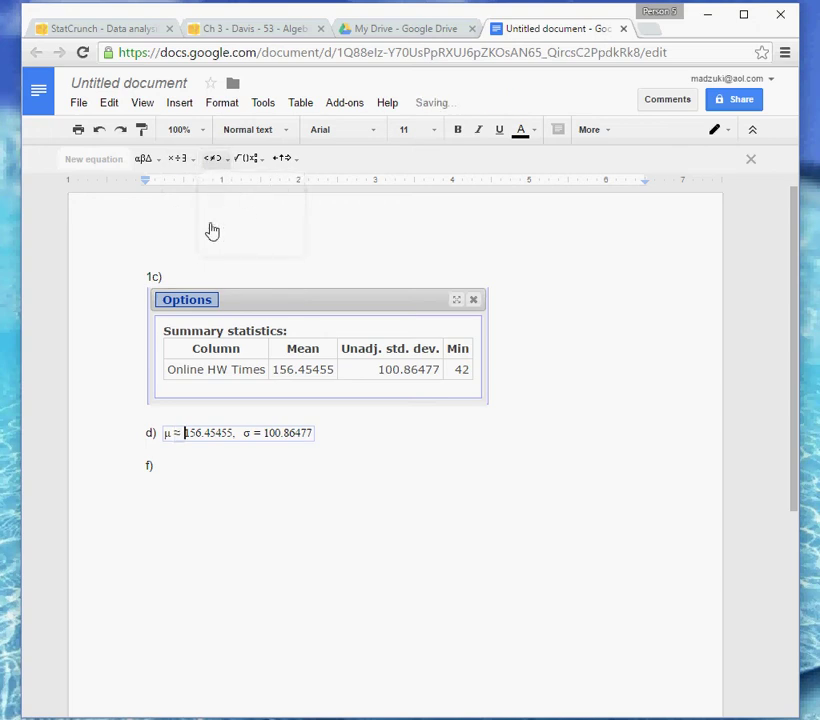
double_click(258, 432)
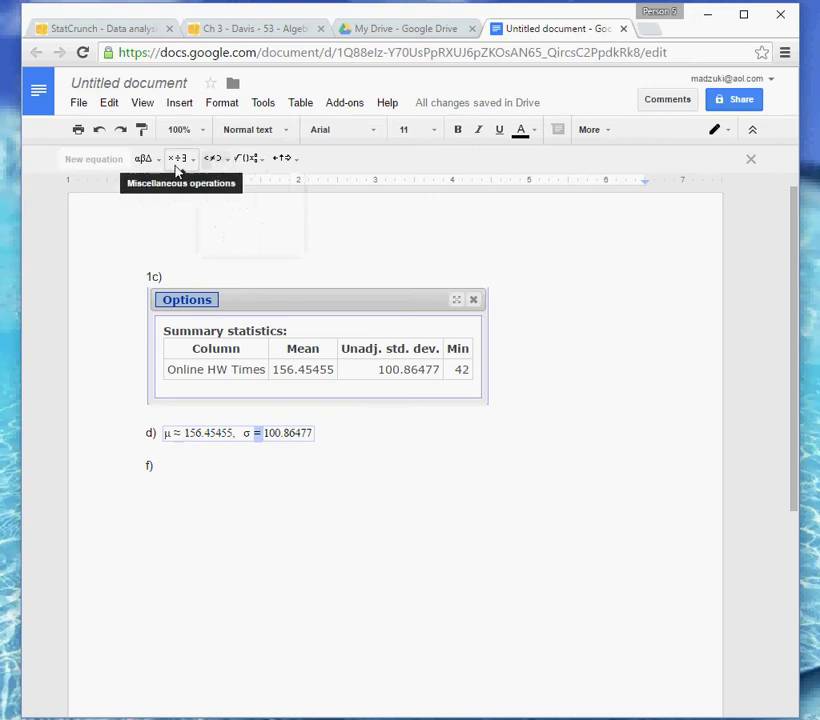
left_click(214, 163)
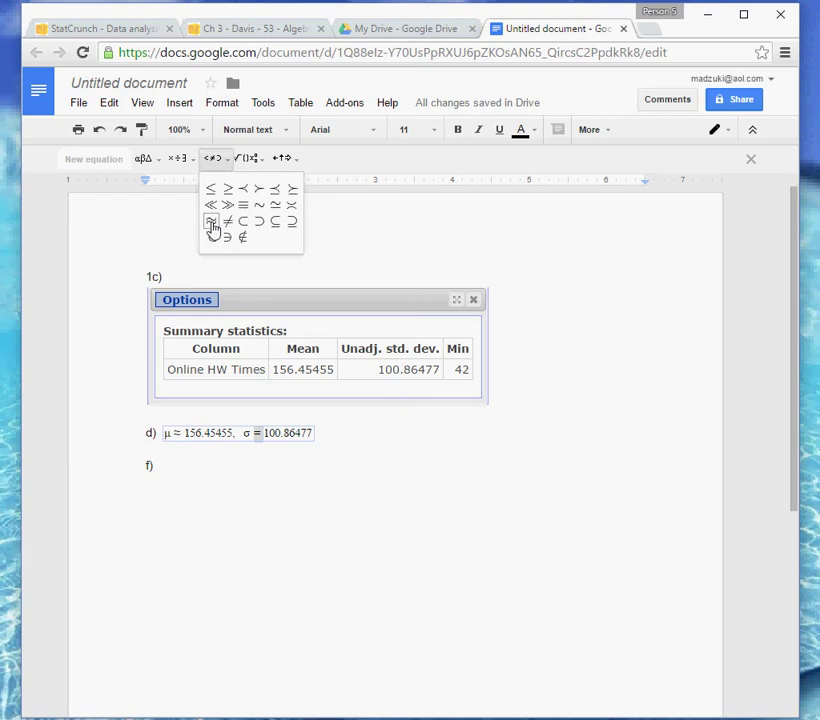
left_click(211, 222)
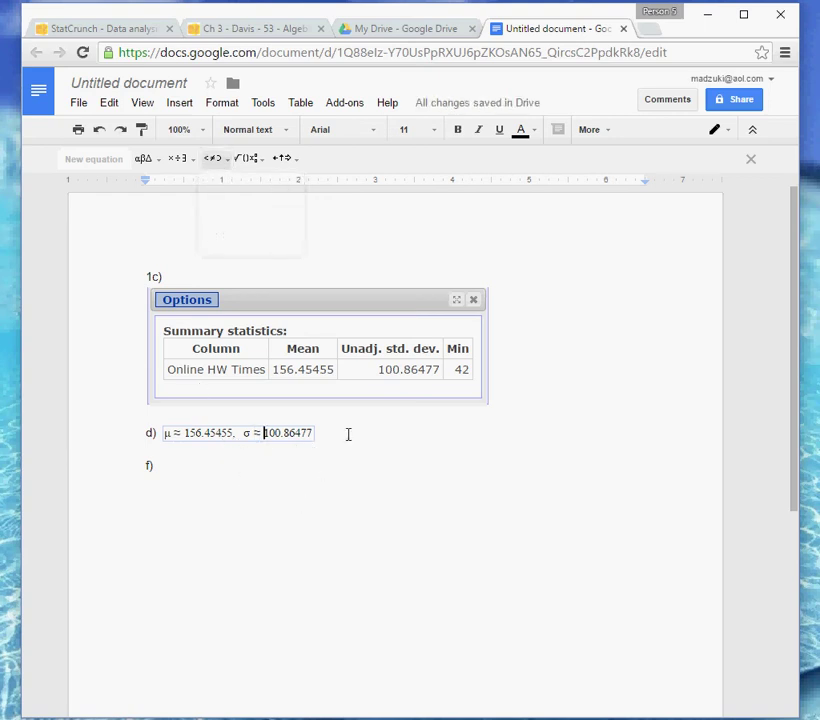
left_click(288, 459)
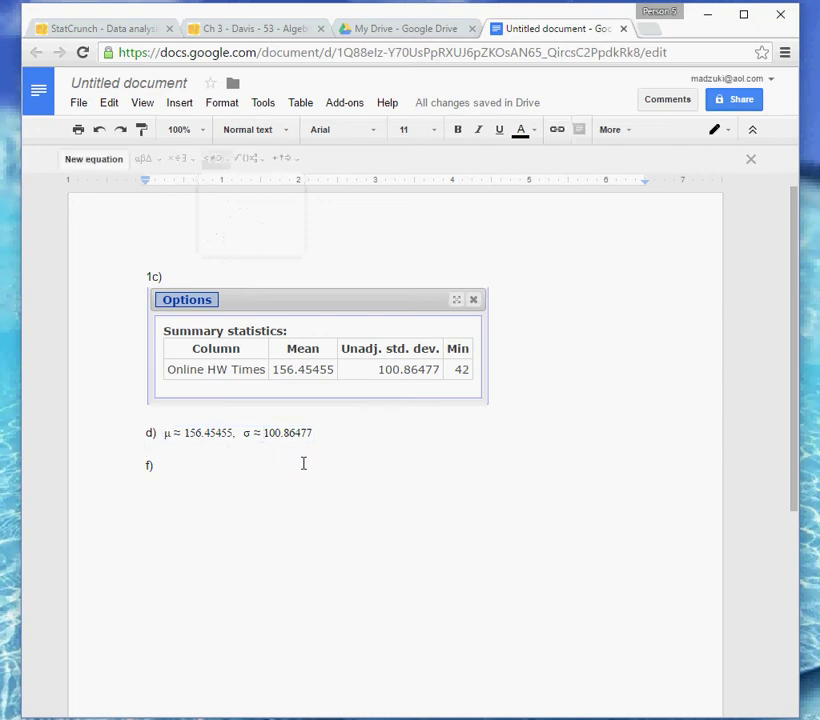
left_click(231, 465)
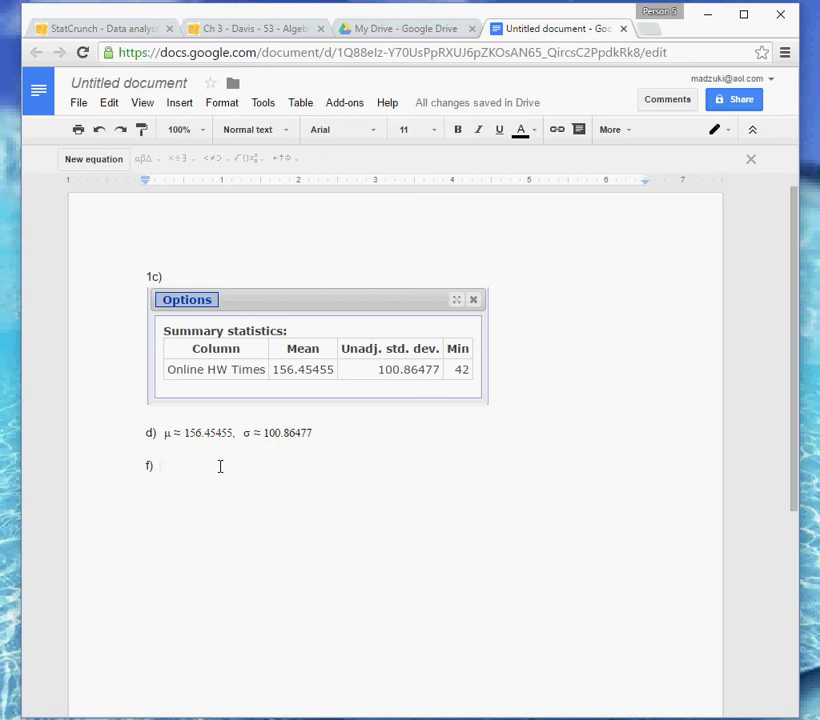
Step: Insert an equation after f), try a subscript, discard it and start a fresh equation
key("shift+Right")
key("shift+Left")
left_click(100, 165)
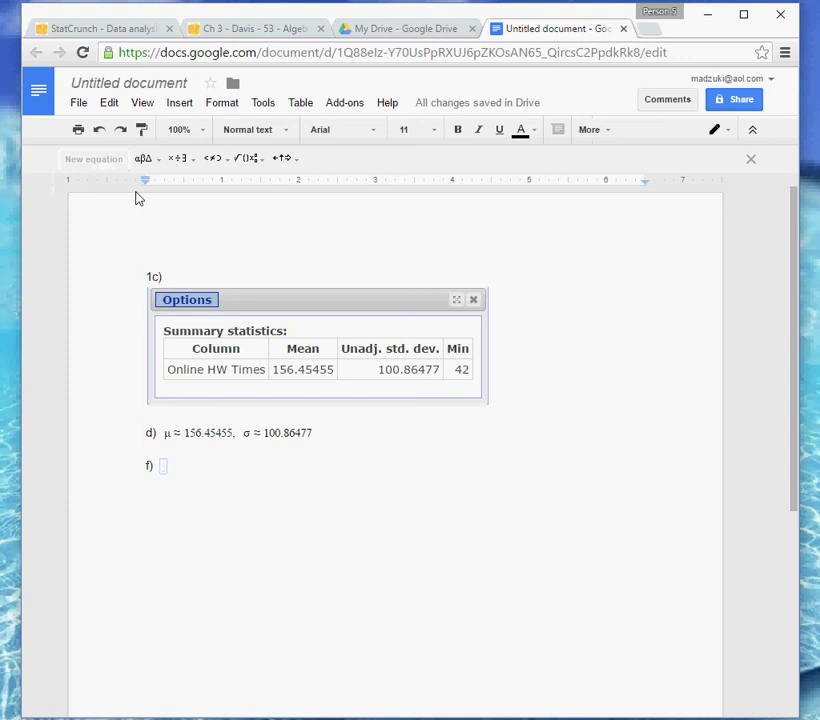
left_click(251, 162)
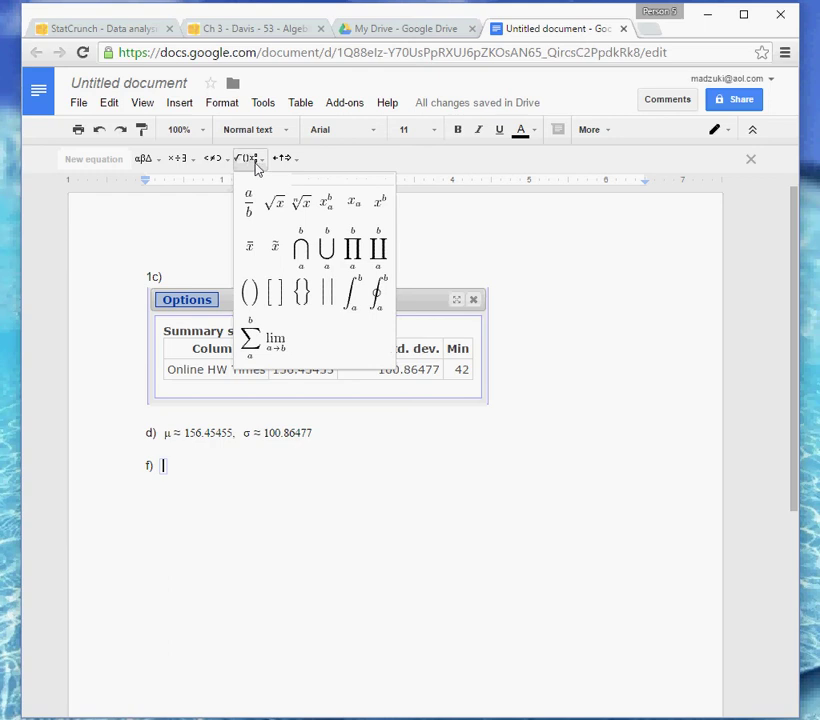
left_click(356, 210)
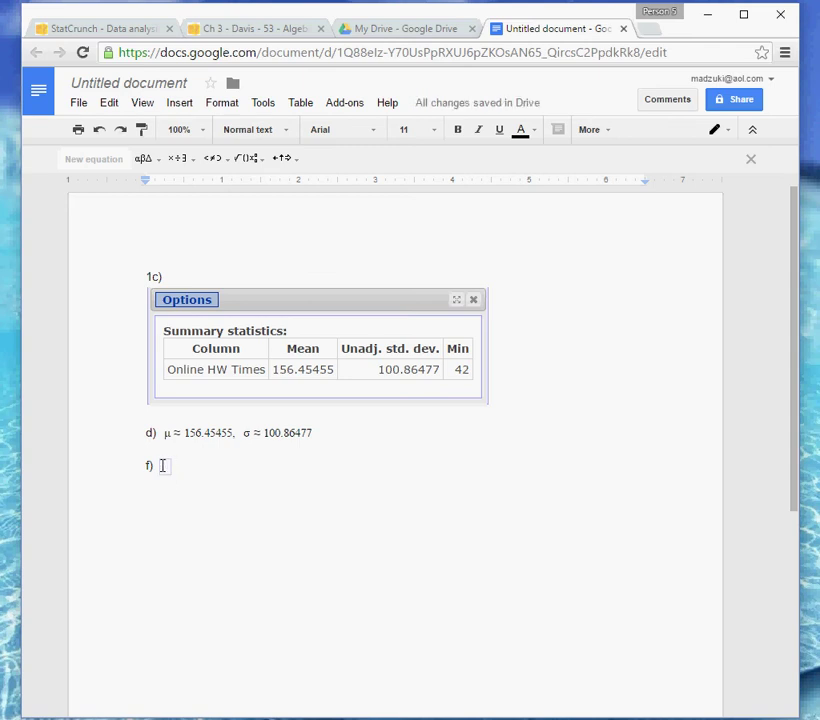
left_click(161, 466)
left_click(164, 467)
Step: Type L_Q1 = in the f) equation and add a fraction with numerator 1
type("a")
type("x̄8")
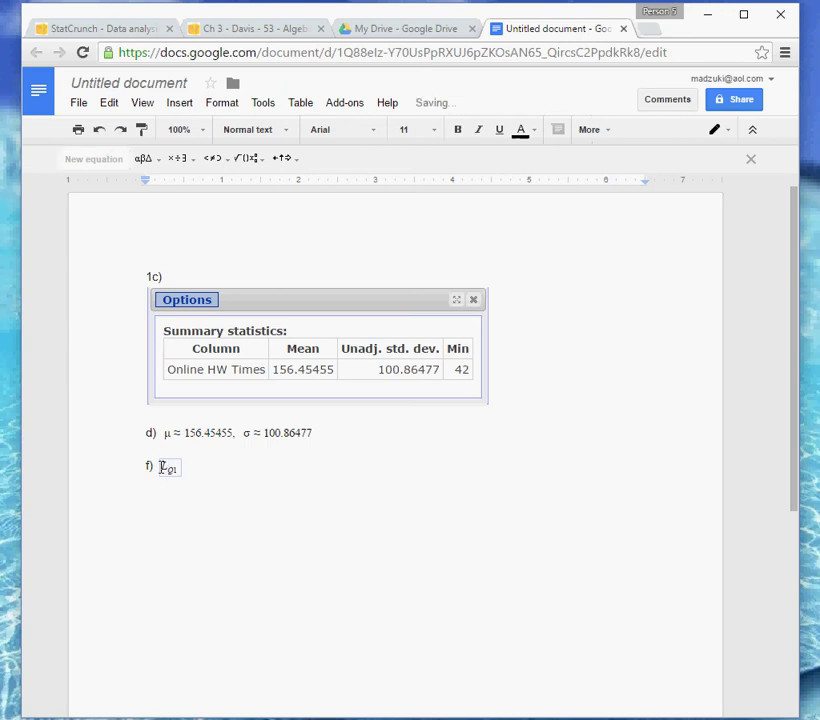
type("1")
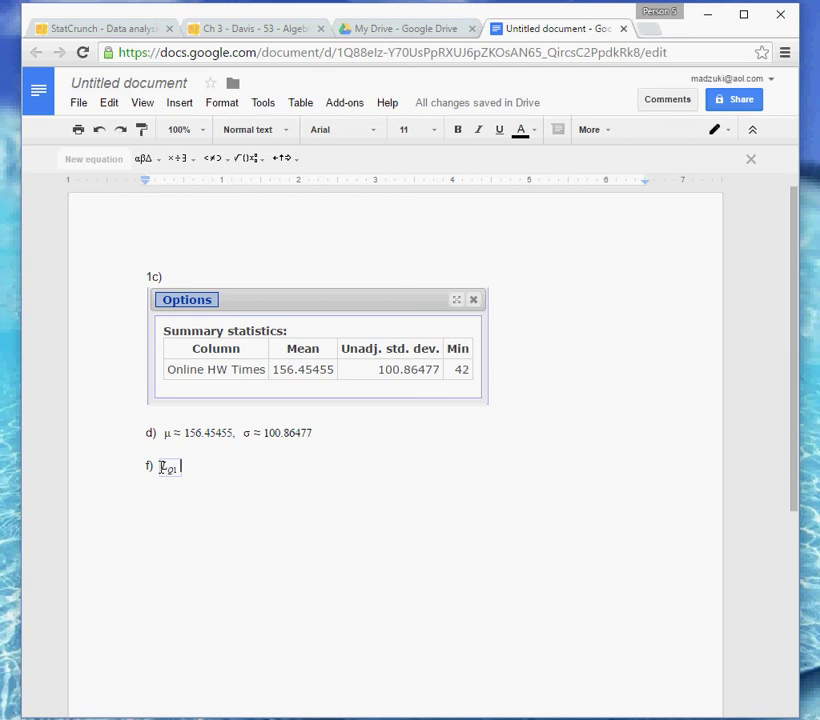
type("=")
left_click(256, 161)
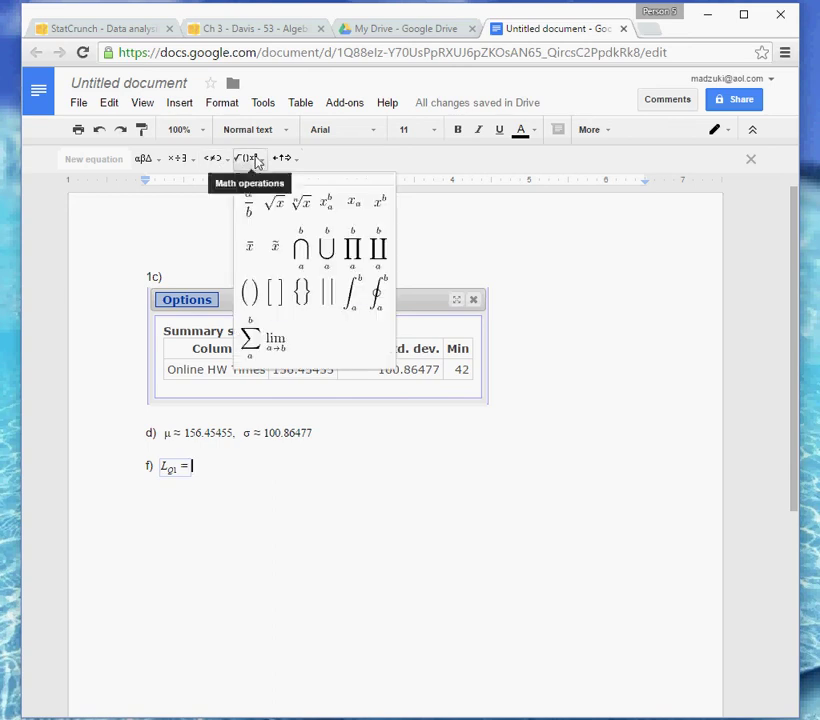
left_click(250, 208)
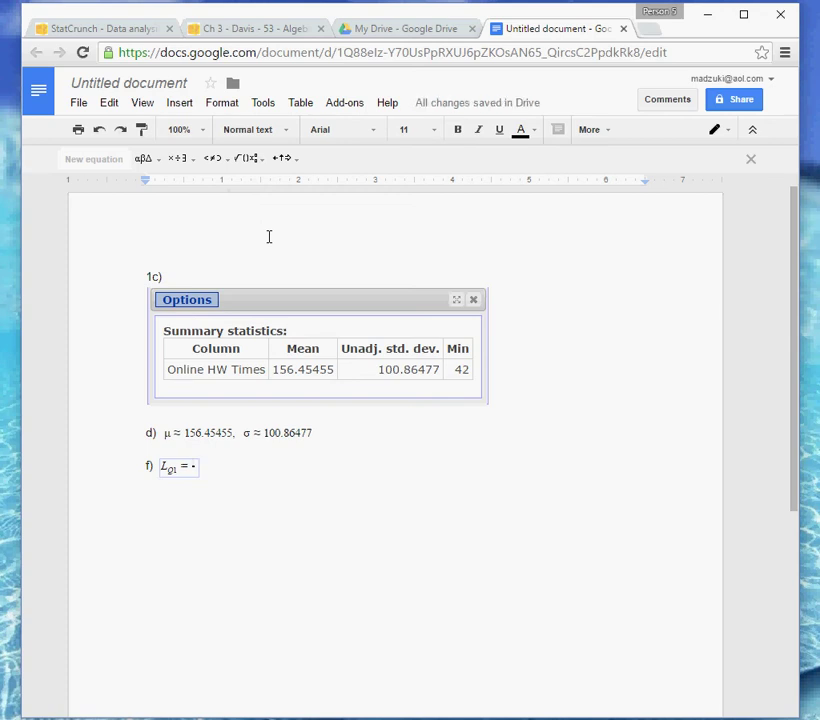
type("1")
Step: Re-enter the equation, retype the fraction as 1/4, remove stray characters and move past it
left_click(205, 475)
left_click(193, 466)
key("BackSpace")
type("1")
type("1/4")
type("4")
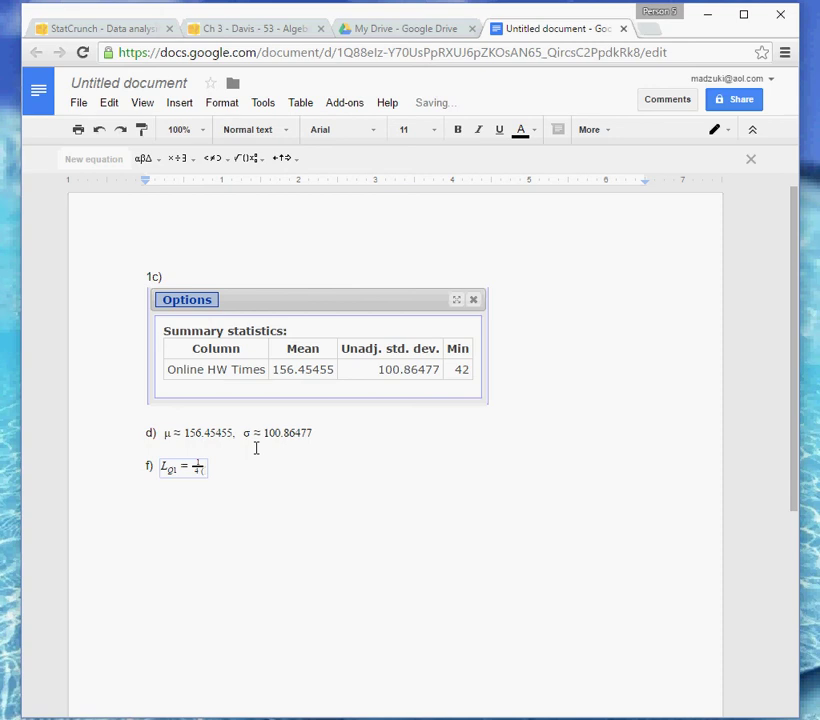
key("BackSpace")
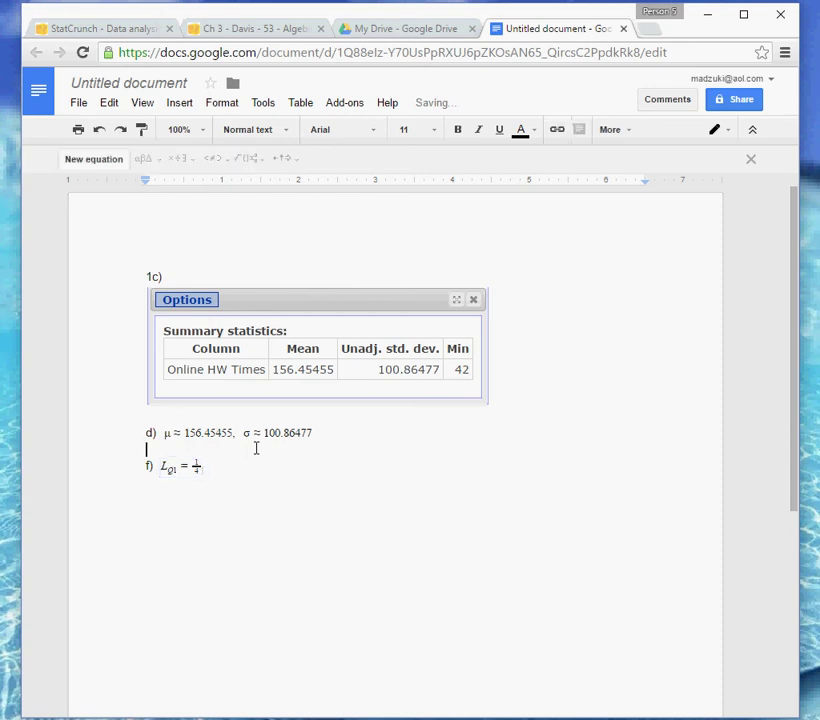
key("Right")
key("Right")
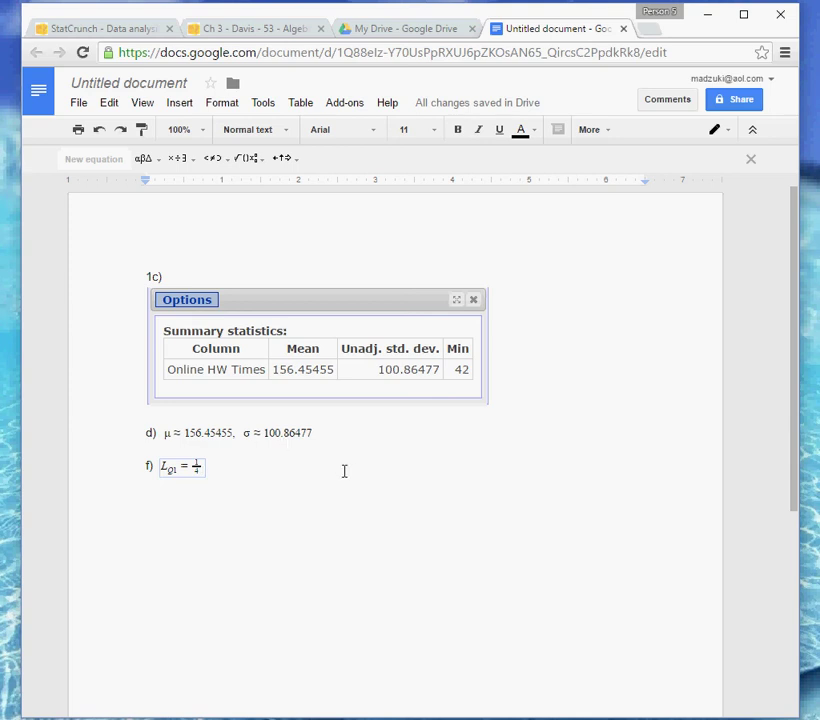
Step: Continue the equation after the ¼ fraction with (22+1) = 5.75
type("(")
type("22+")
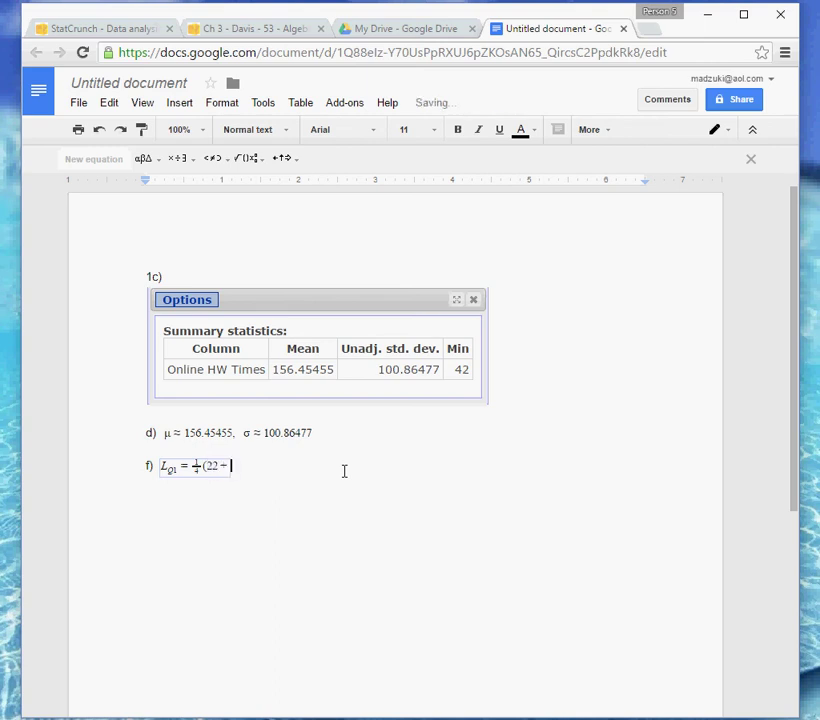
type("1) =")
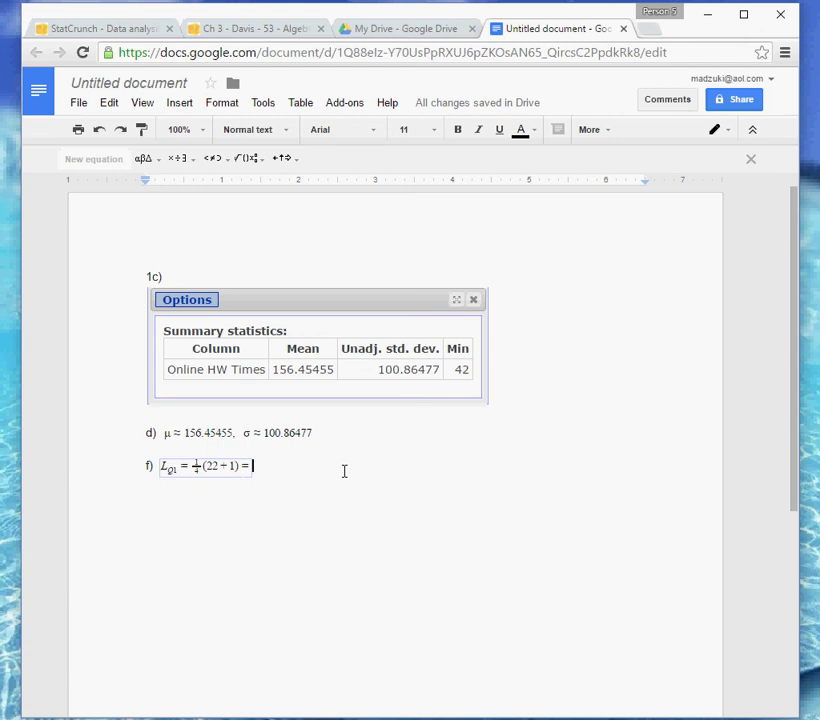
type("5.75")
Step: Append an implies arrow ⇒ and a subscripted Q1 = after 5.75
left_click(287, 162)
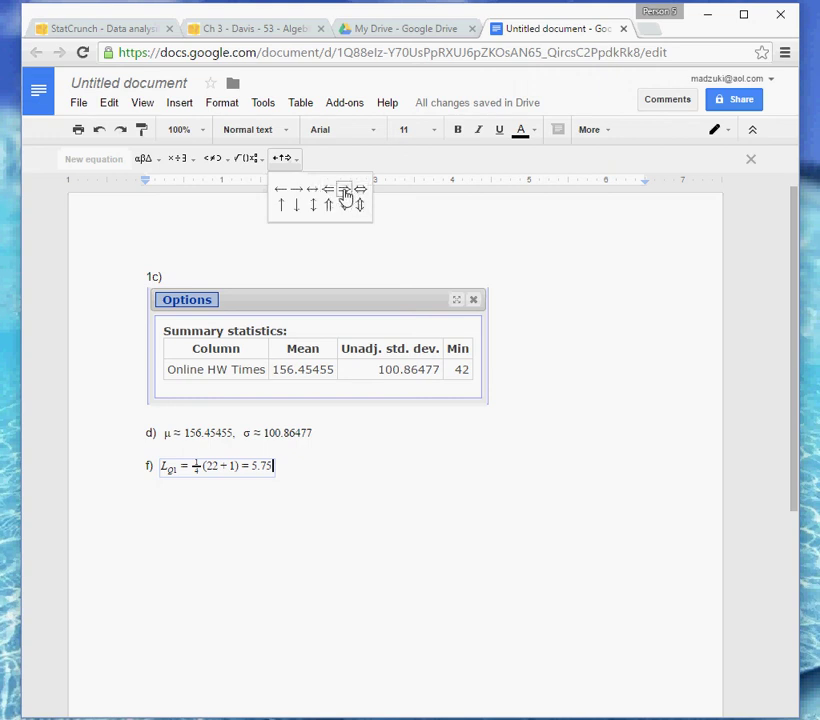
left_click(345, 192)
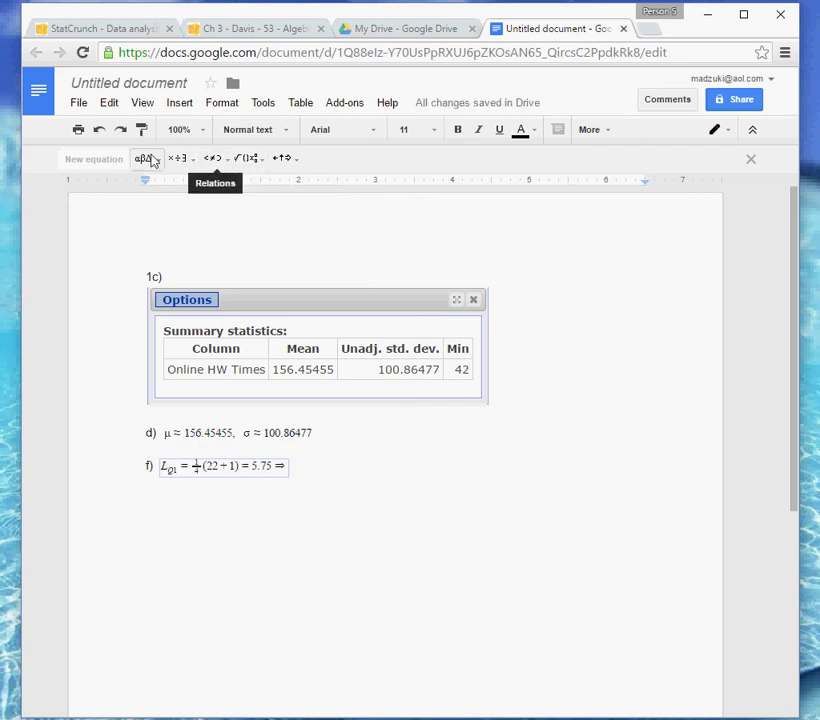
left_click(185, 165)
mouse_move(252, 166)
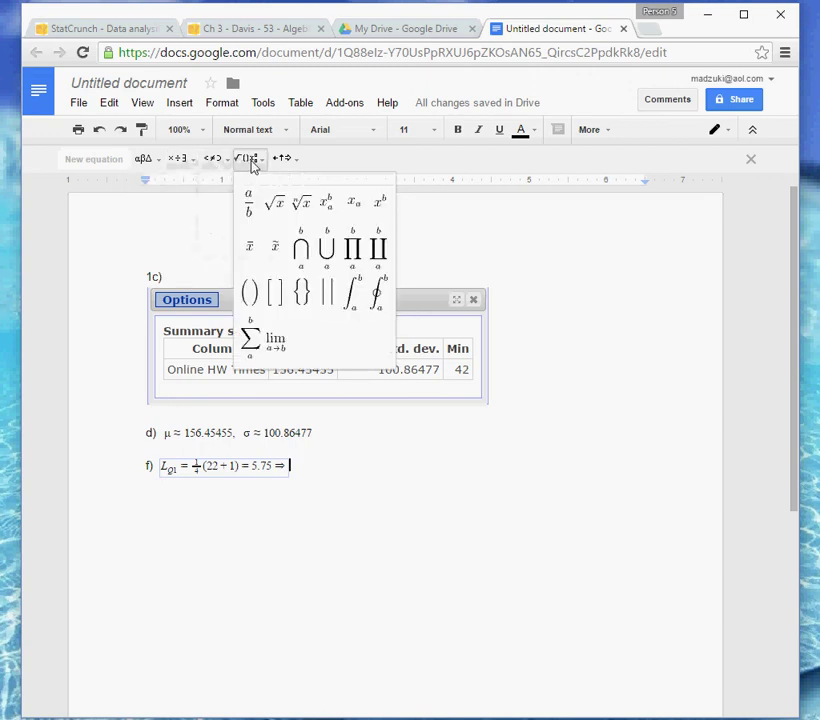
left_click(357, 209)
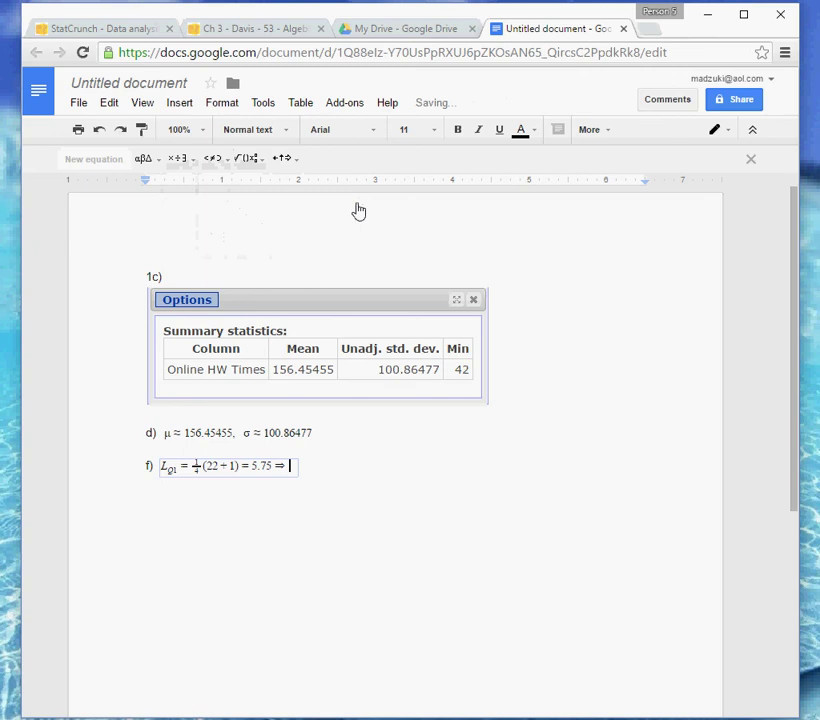
type("Q")
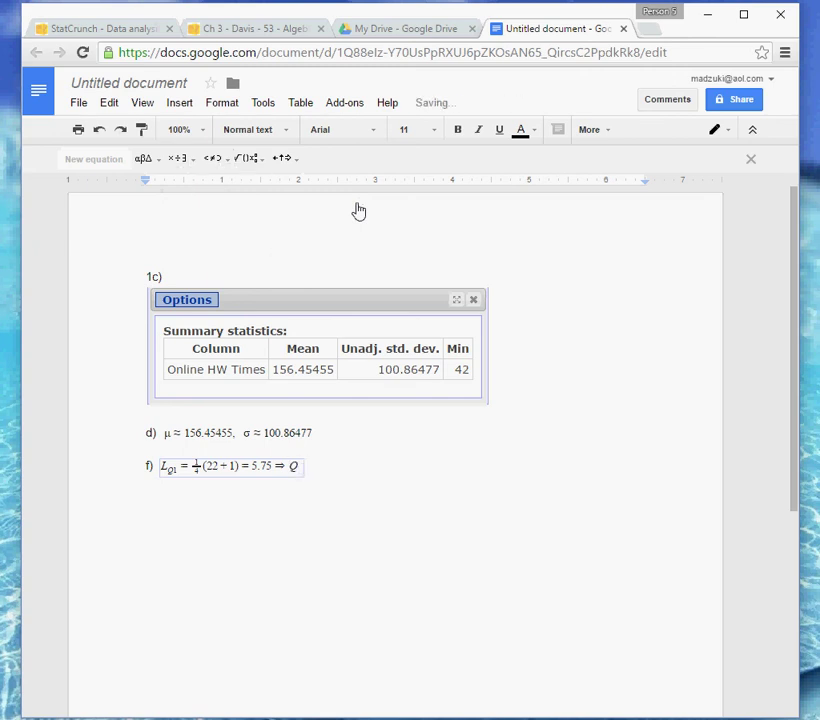
type("_")
type("1")
key("Right")
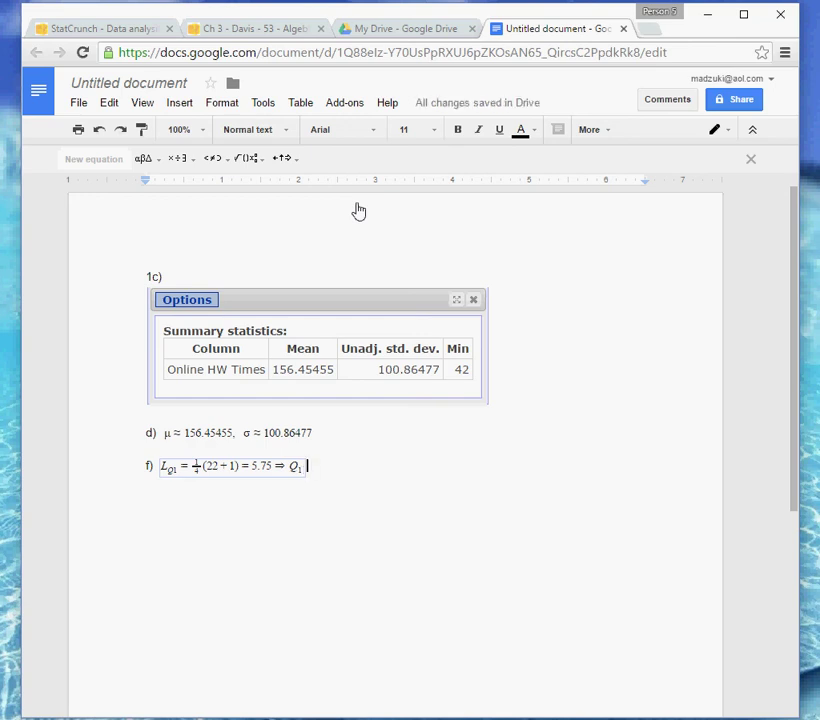
type("=")
Step: Add a fraction with x_5 + x_6 over 2 after Q1 =, followed by another equals sign
left_click(247, 160)
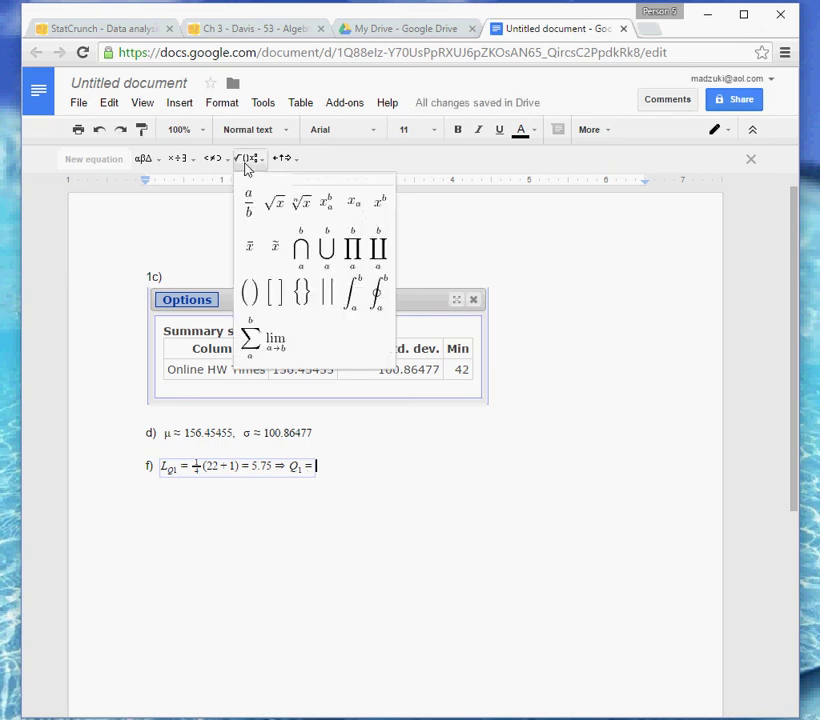
left_click(252, 211)
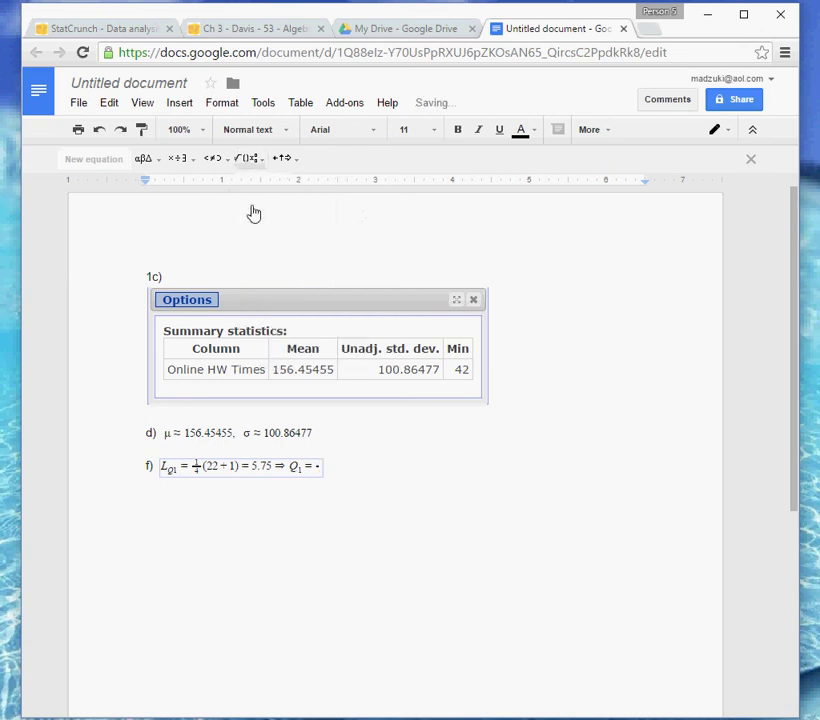
type("x_5+x_6")
key("BackSpace")
key("BackSpace")
key("BackSpace")
key("BackSpace")
key("BackSpace")
key("BackSpace")
key("ctrl+z")
type("+ ")
type("x")
type("_6")
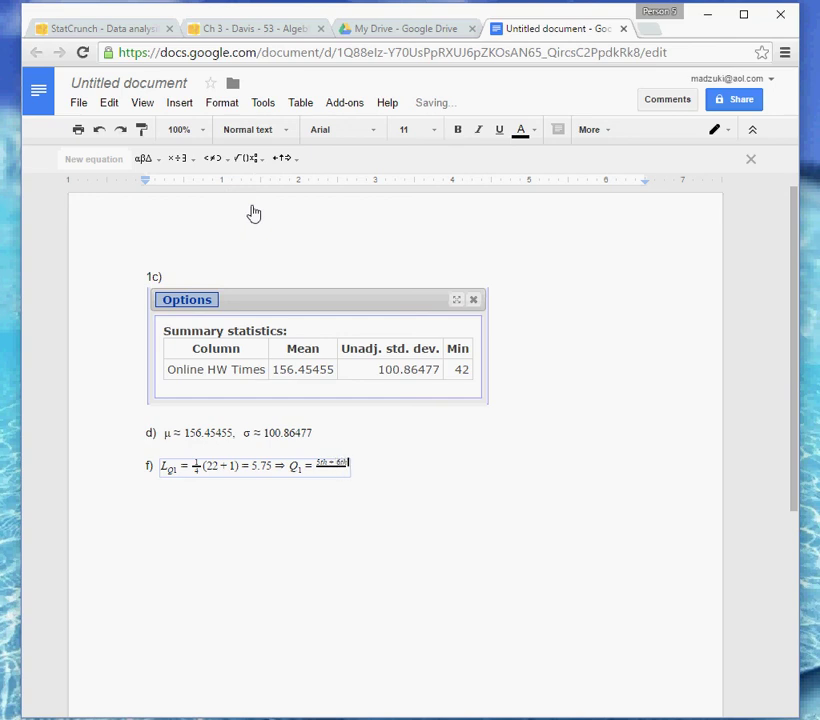
left_click(334, 462)
type("2")
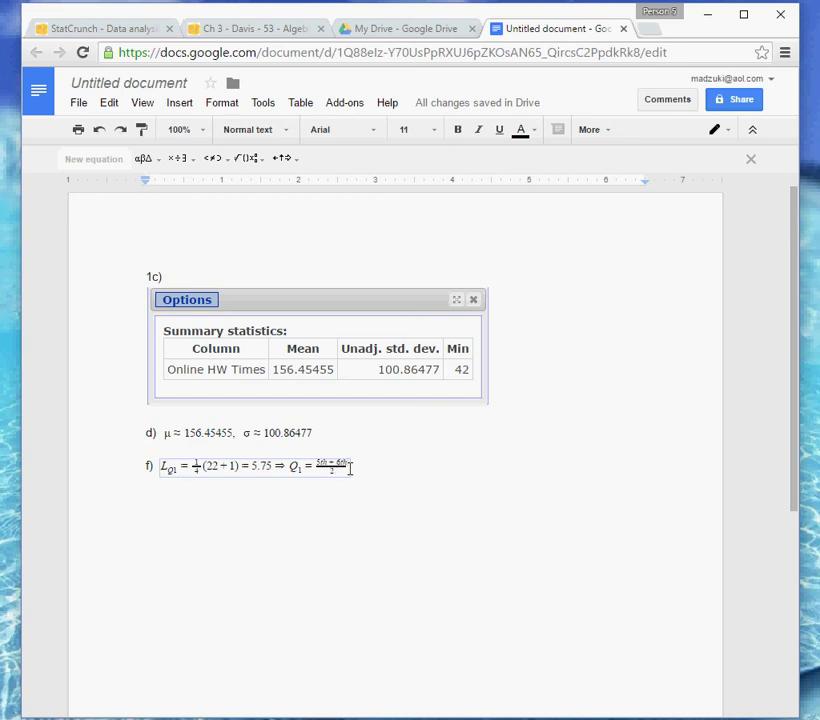
type("=")
Step: Set the whole part f) equation to font size 14
left_click_drag(162, 465, 360, 467)
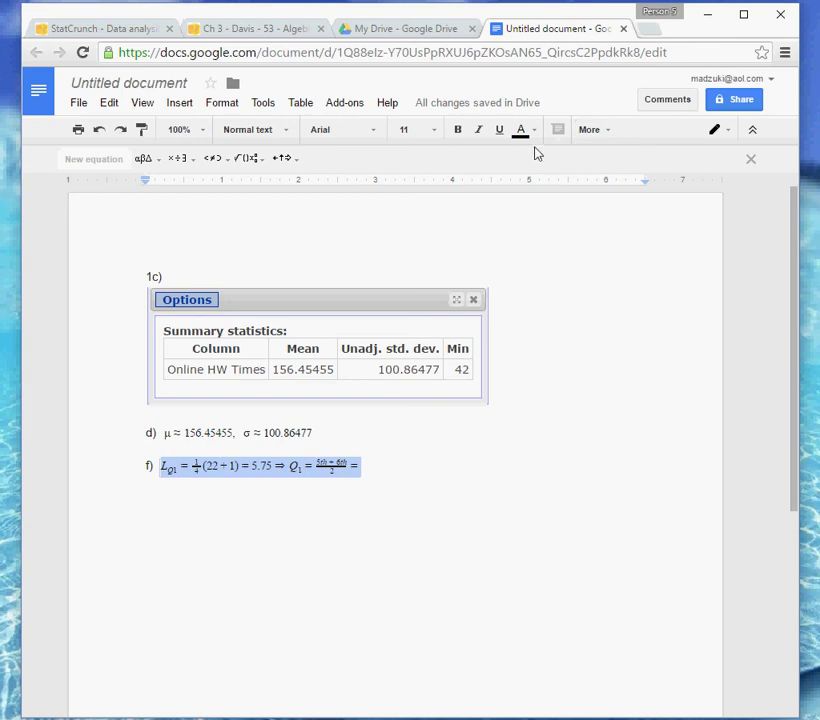
left_click(437, 135)
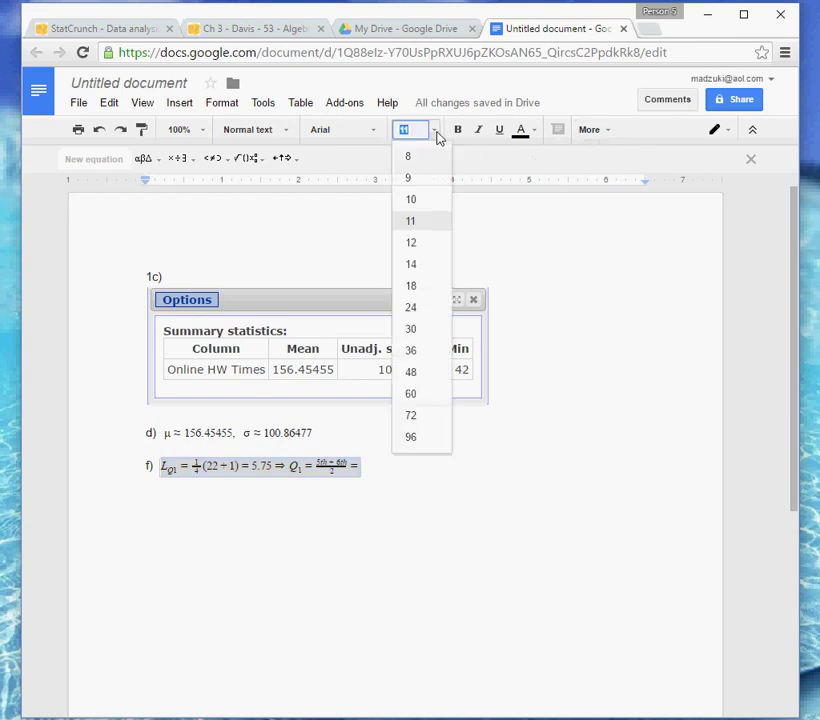
left_click(413, 265)
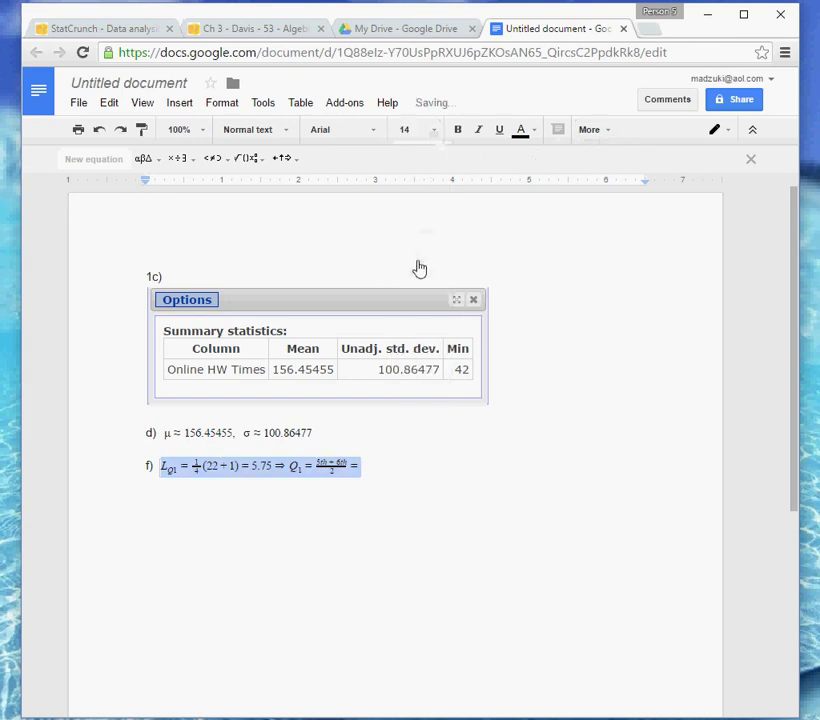
Step: Enlarge the Q1 fraction inside the equation to font size 30
left_click(337, 469)
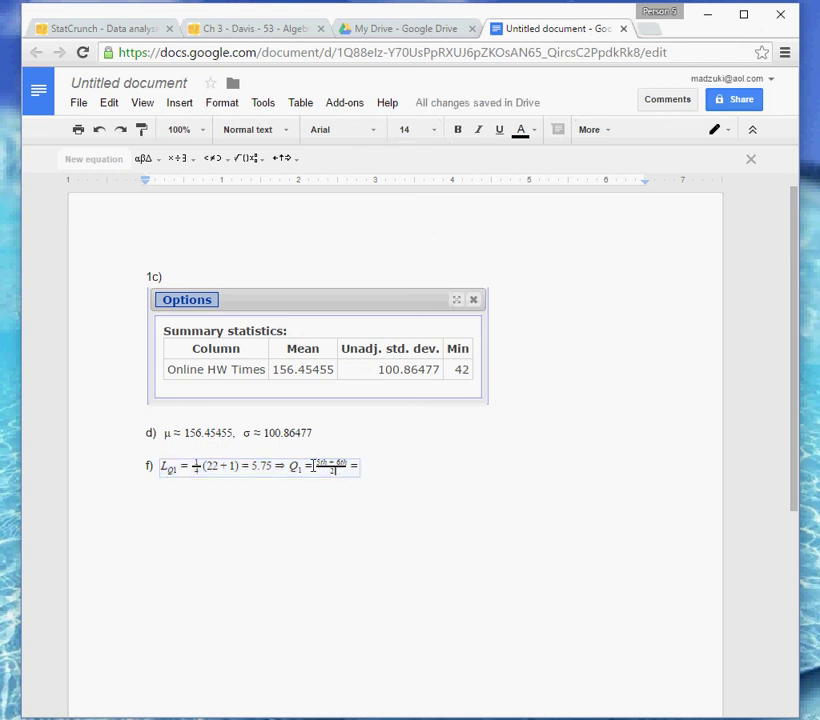
key("shift+Left")
key("shift+Left")
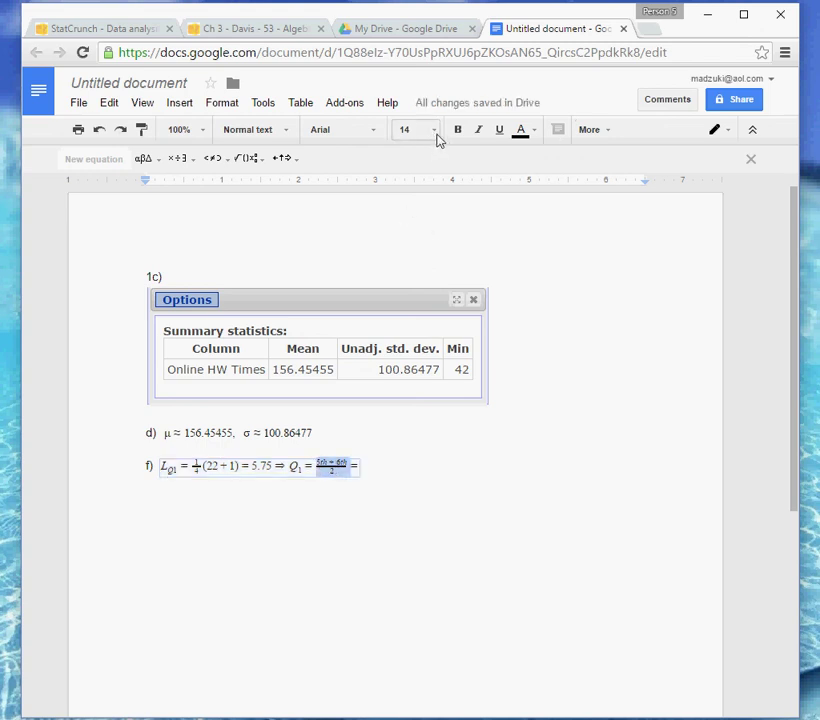
left_click(434, 131)
left_click(411, 330)
left_click(290, 467)
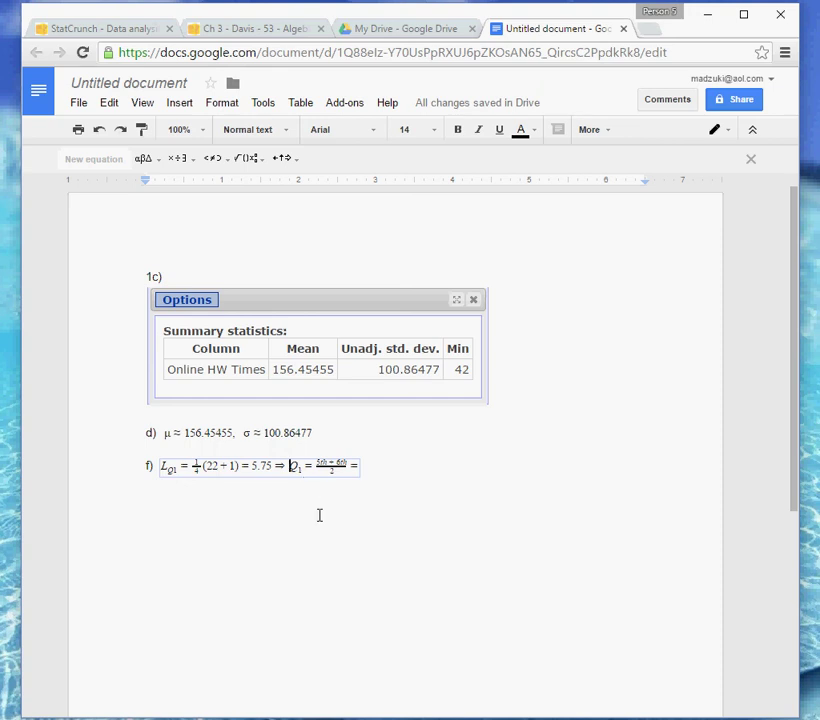
left_click(398, 481)
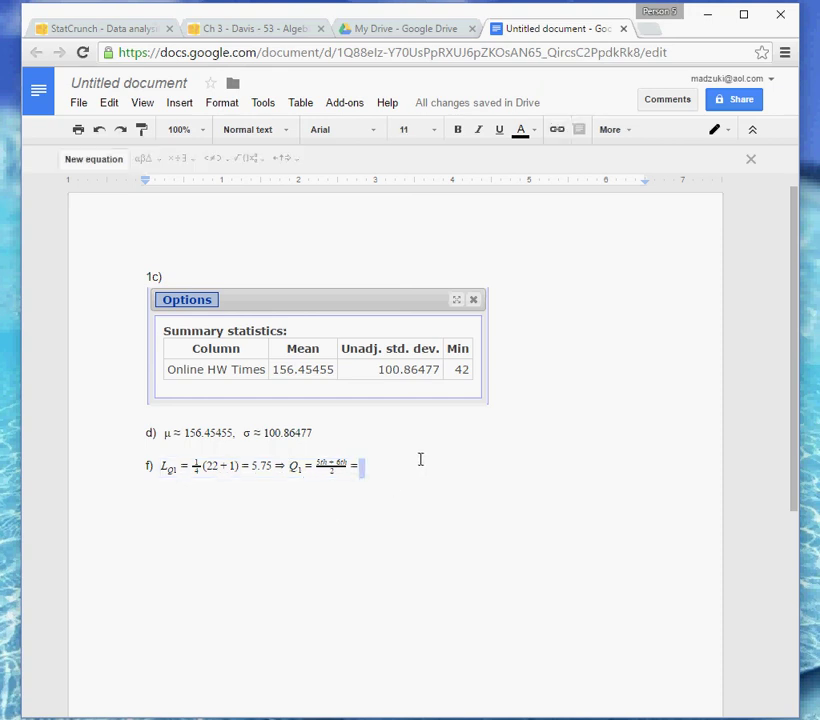
key("BackSpace")
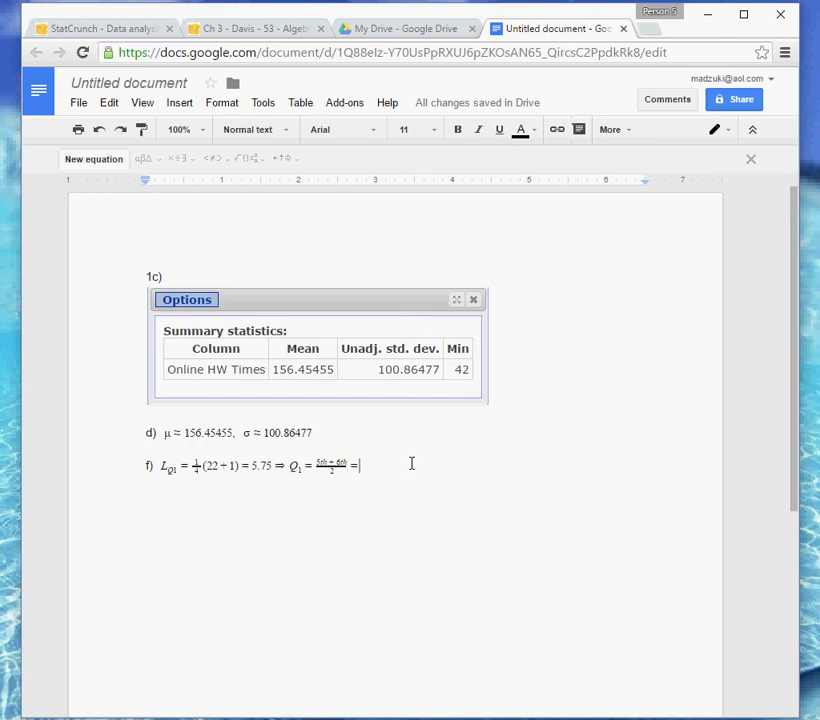